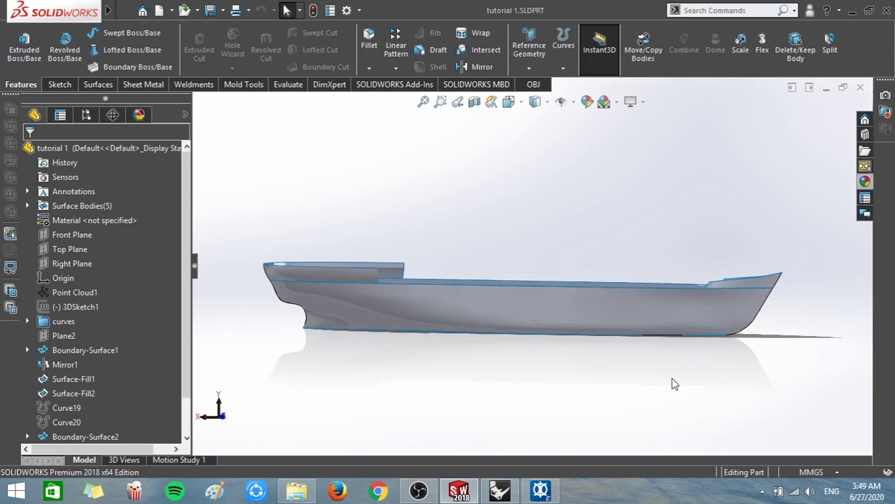
Step: Check the units, export the hull as IGES to tutorial 1.IGS, then switch to Rhino
{"action": "left_click", "coordinate": [810, 472]}
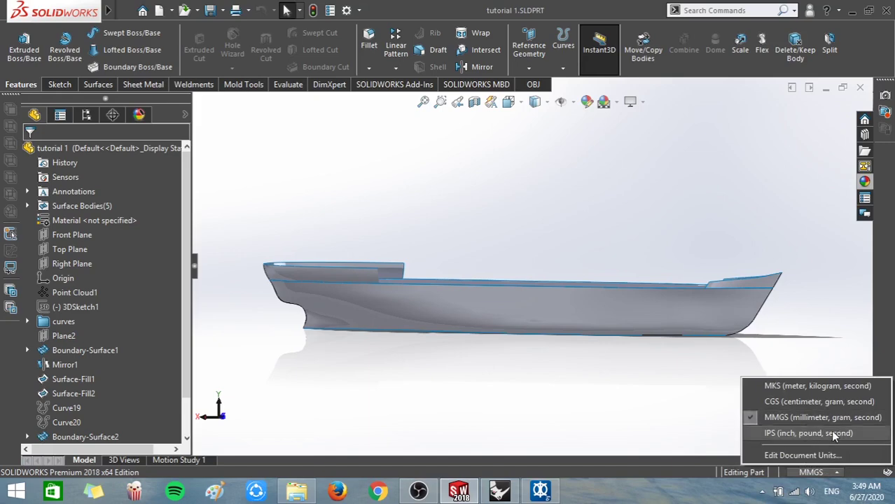
{"action": "left_click", "coordinate": [679, 424]}
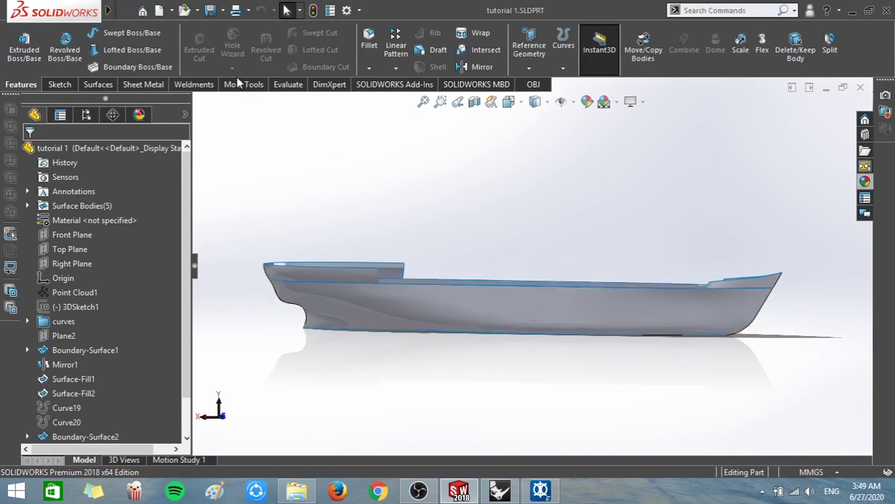
{"action": "left_click", "coordinate": [224, 10]}
{"action": "left_click", "coordinate": [238, 43]}
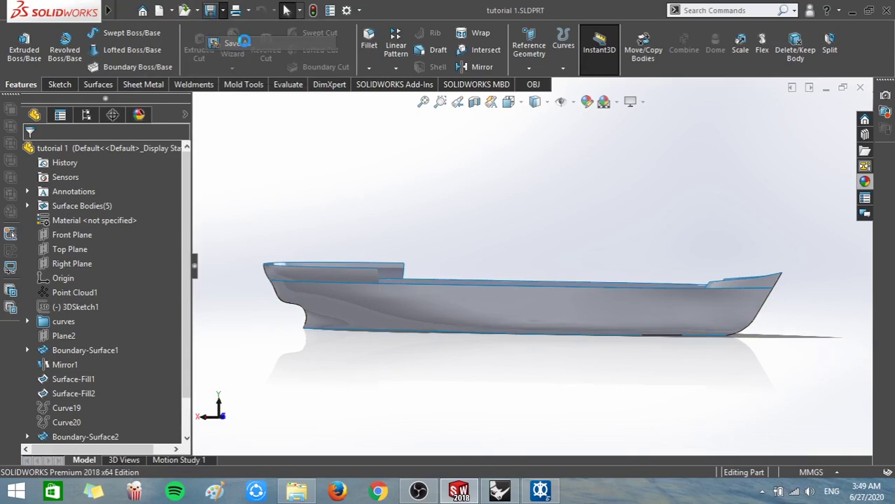
{"action": "left_click", "coordinate": [603, 282]}
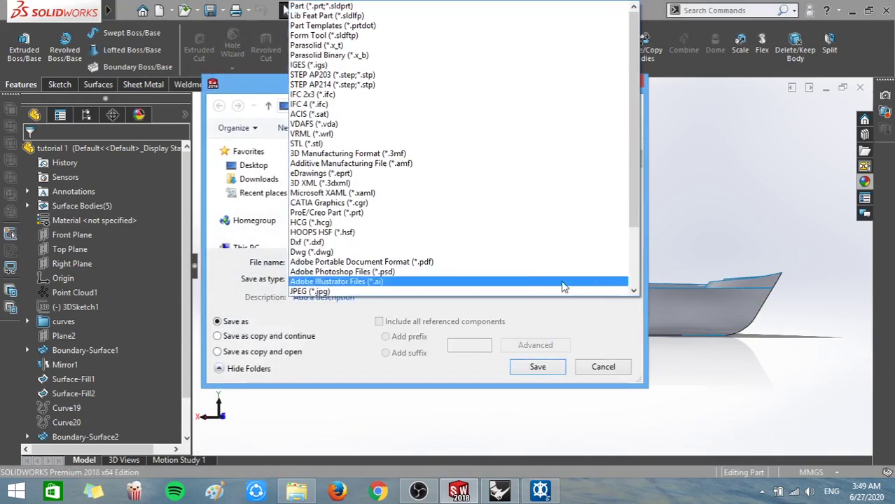
{"action": "left_click", "coordinate": [321, 67]}
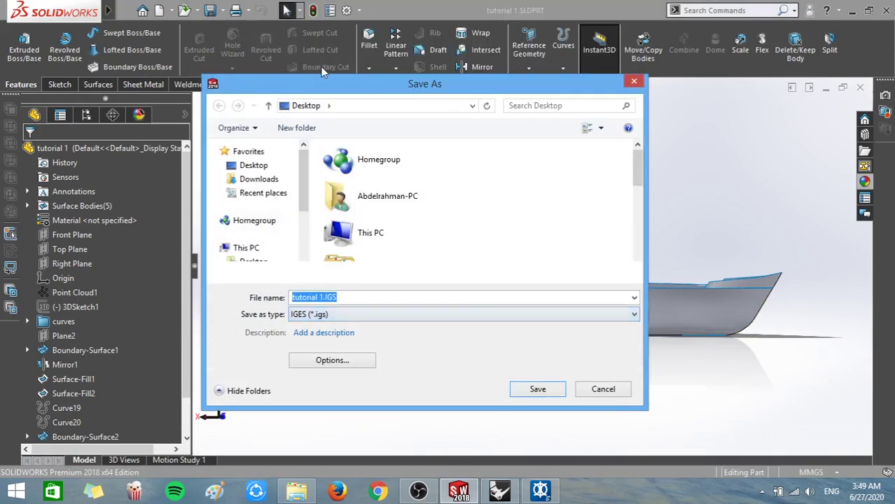
{"action": "left_click", "coordinate": [537, 389]}
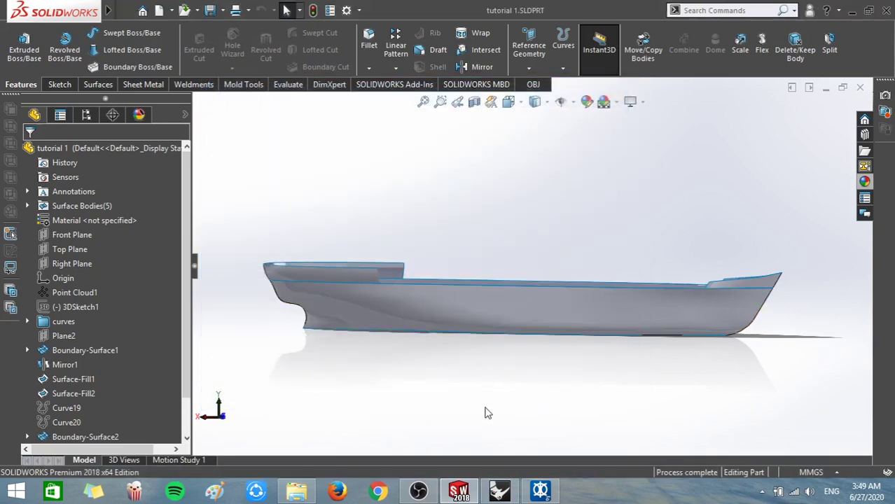
{"action": "left_click", "coordinate": [506, 494]}
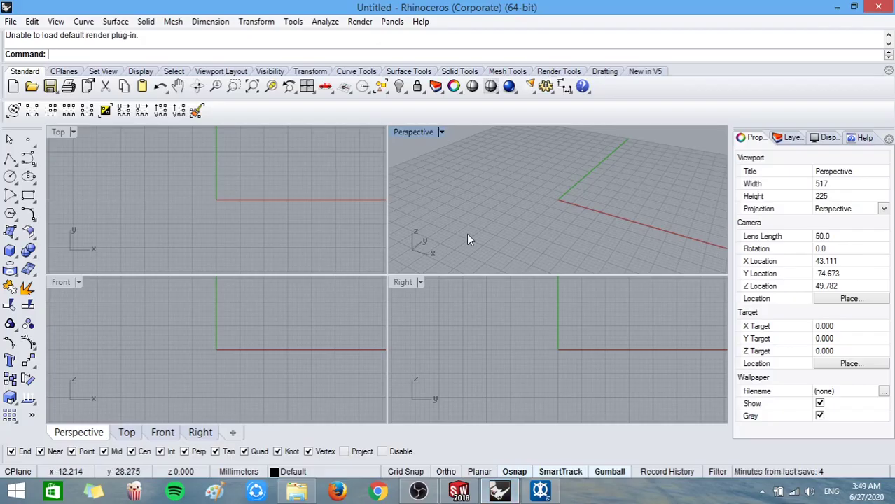
Step: Import tutorial 1.IGS from the Desktop into the Rhino model
{"action": "left_click", "coordinate": [10, 22]}
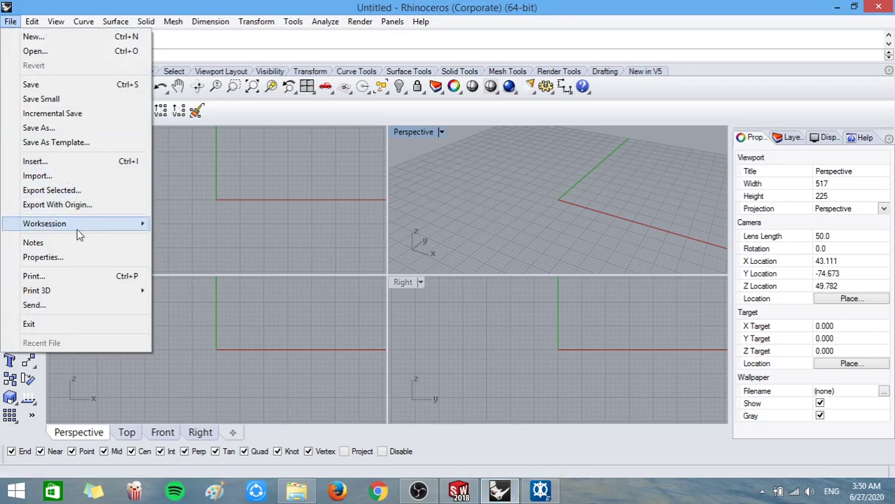
{"action": "mouse_move", "coordinate": [44, 224]}
{"action": "left_click", "coordinate": [75, 175]}
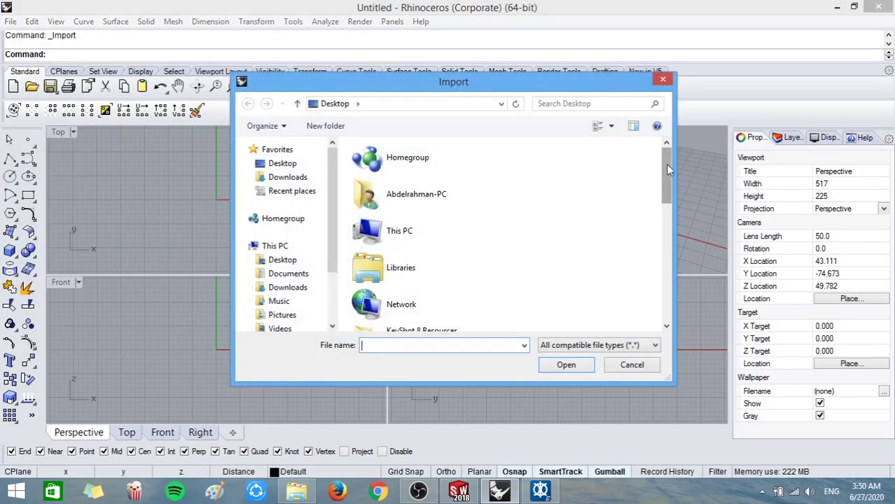
{"action": "left_click_drag", "start_coordinate": [660, 175], "coordinate": [668, 289]}
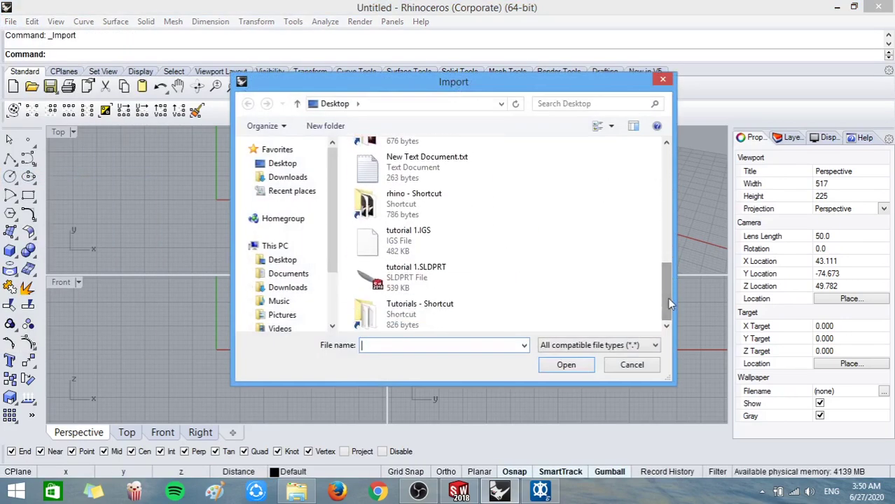
{"action": "left_click", "coordinate": [417, 250]}
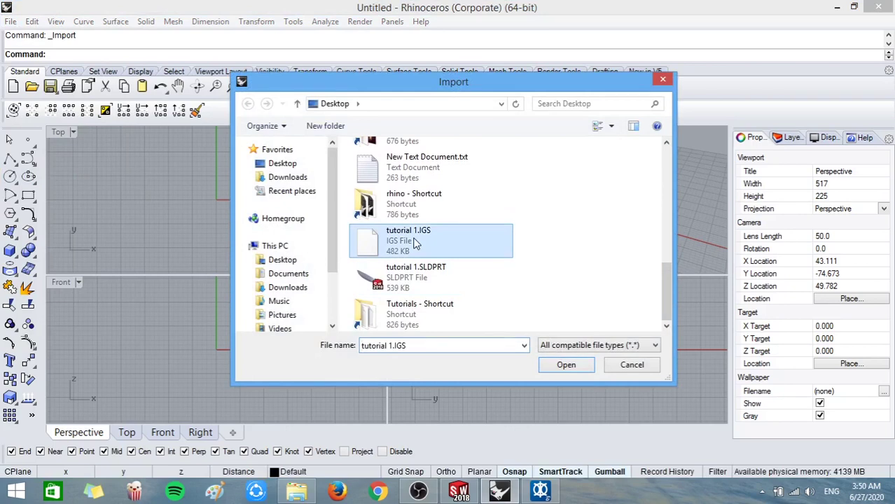
{"action": "left_click", "coordinate": [573, 368]}
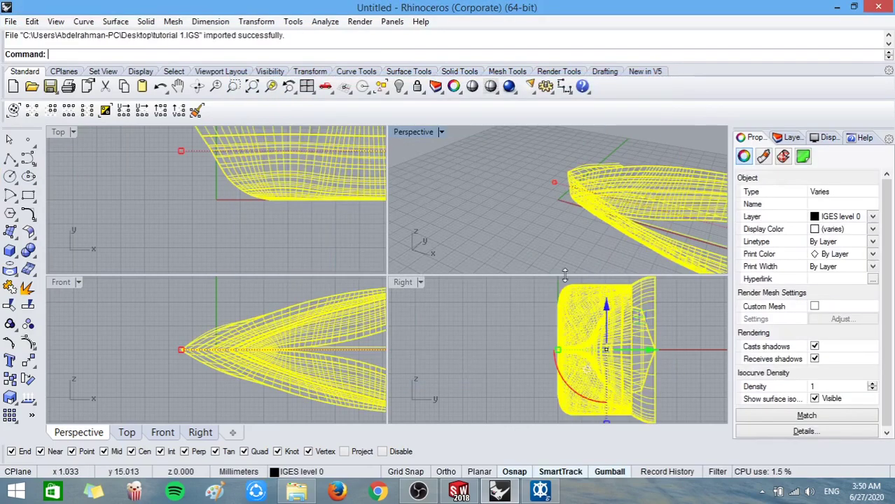
Step: Orbit the Perspective view end-on and maximize the Right viewport
{"action": "mouse_move", "coordinate": [668, 208]}
{"action": "right_mouse_down"}
{"action": "mouse_move", "coordinate": [448, 163]}
{"action": "mouse_move", "coordinate": [502, 168]}
{"action": "right_mouse_up"}
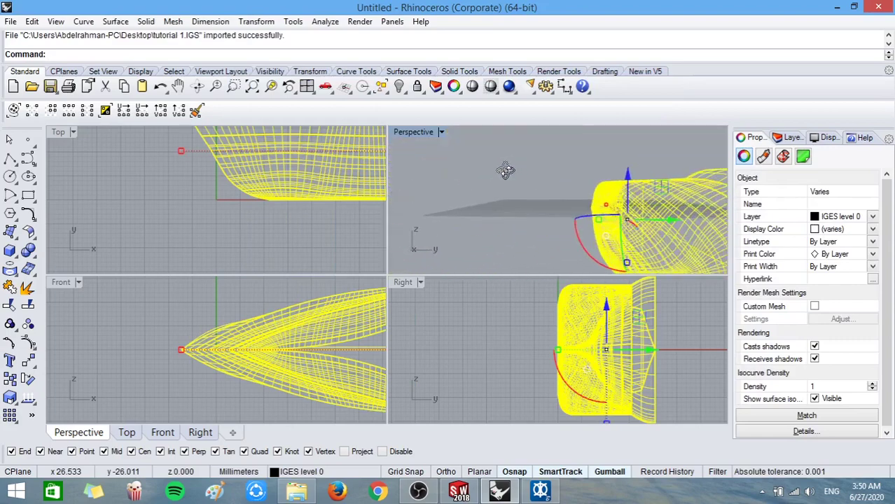
{"action": "double_click", "coordinate": [411, 282]}
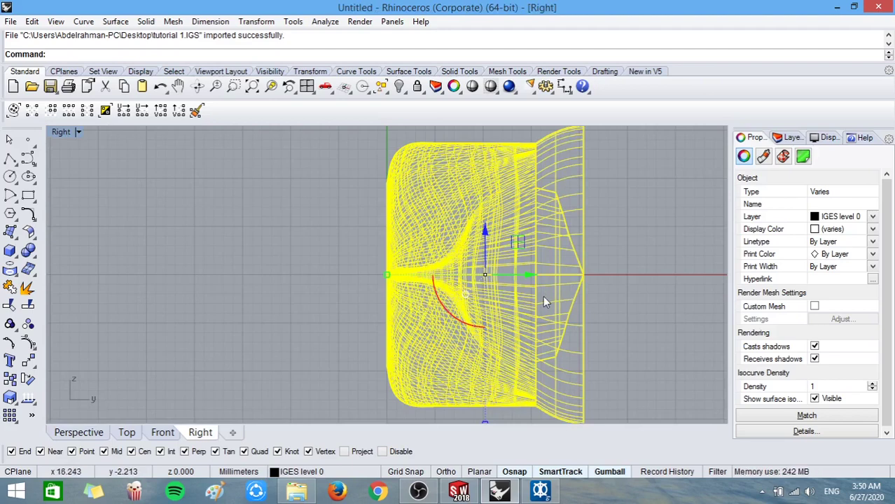
{"action": "scroll", "coordinate": [543, 295], "scroll_direction": "down", "scroll_amount": 3}
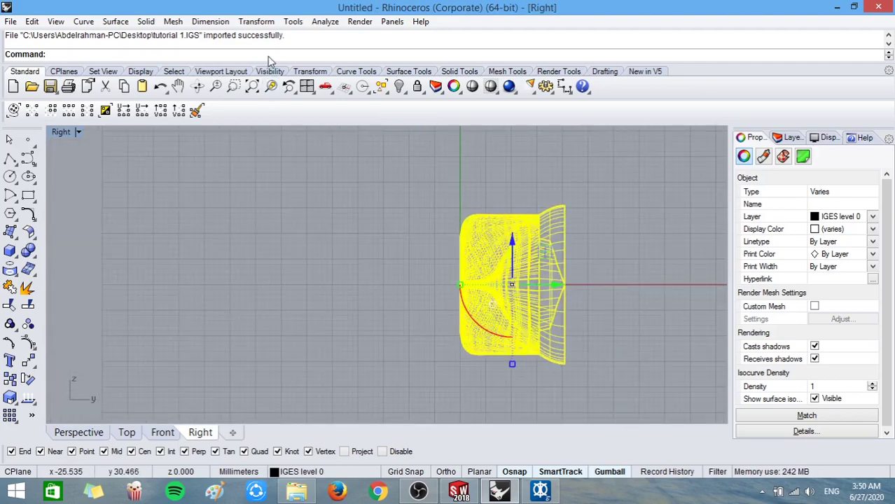
Step: Rotate the hull 90 degrees about the origin 0,0,0
{"action": "type", "text": "R"}
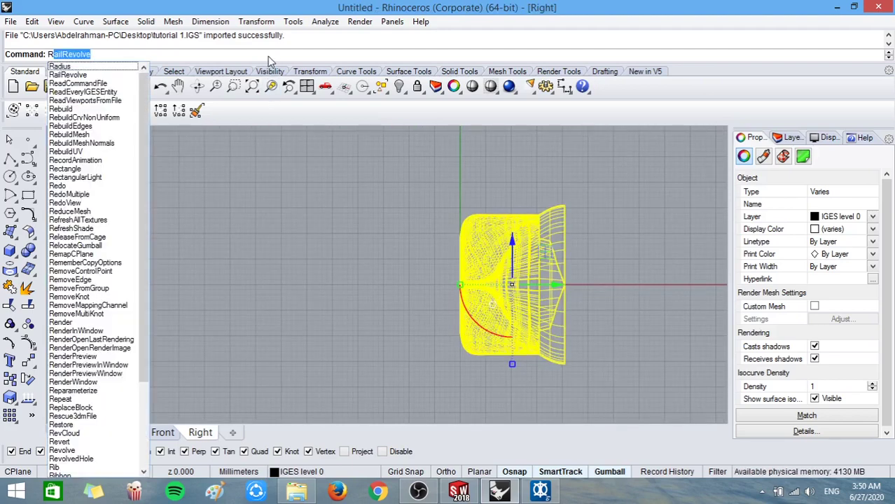
{"action": "type", "text": "otate"}
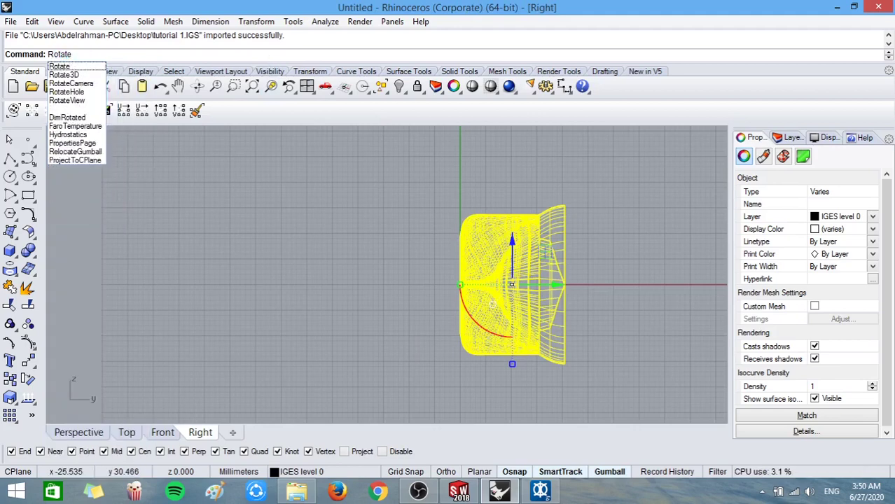
{"action": "left_click", "coordinate": [77, 66]}
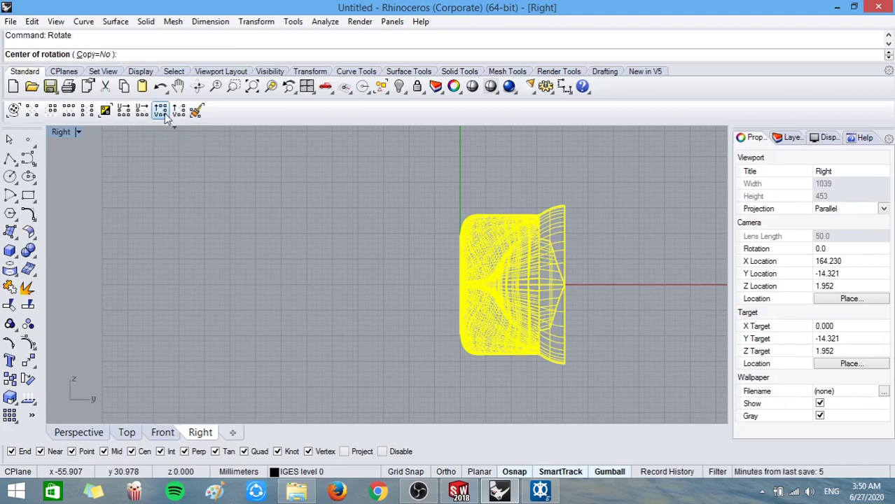
{"action": "type", "text": "0,0,0"}
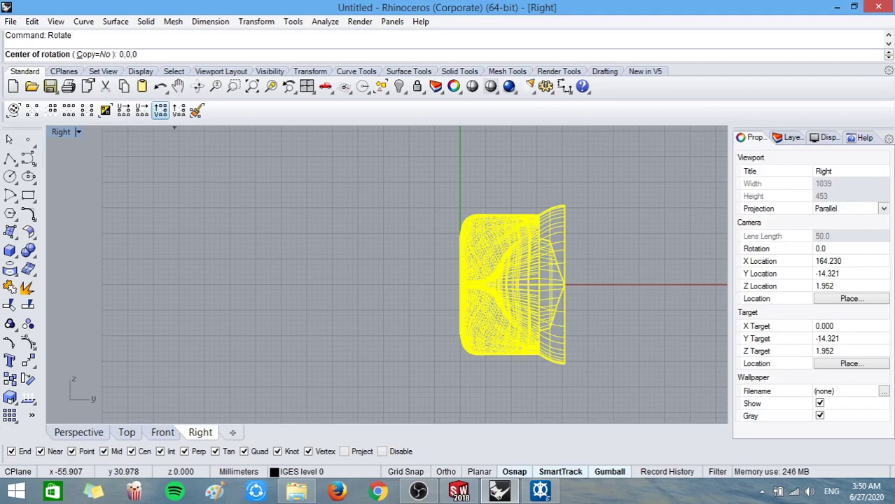
{"action": "key", "text": "Return"}
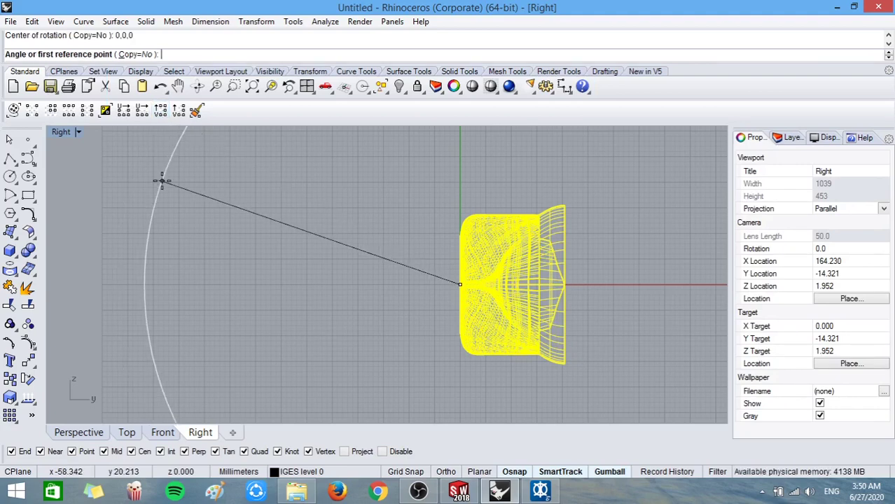
{"action": "type", "text": "90"}
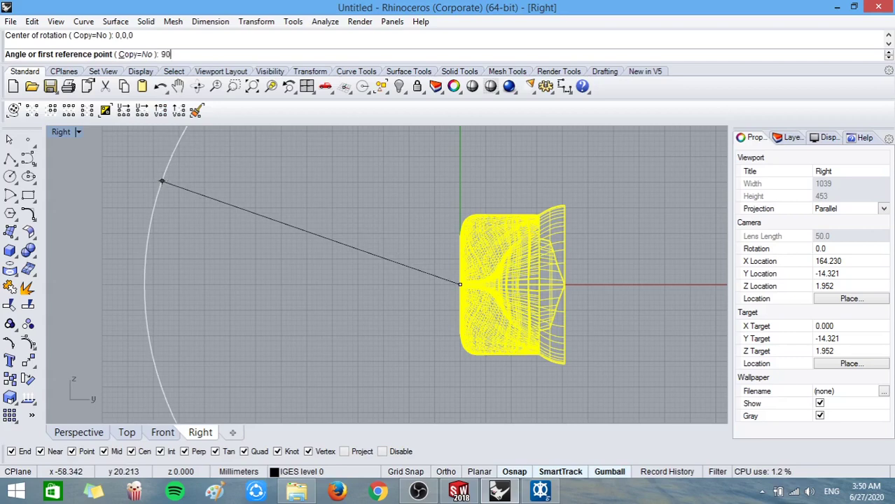
{"action": "key", "text": "Return"}
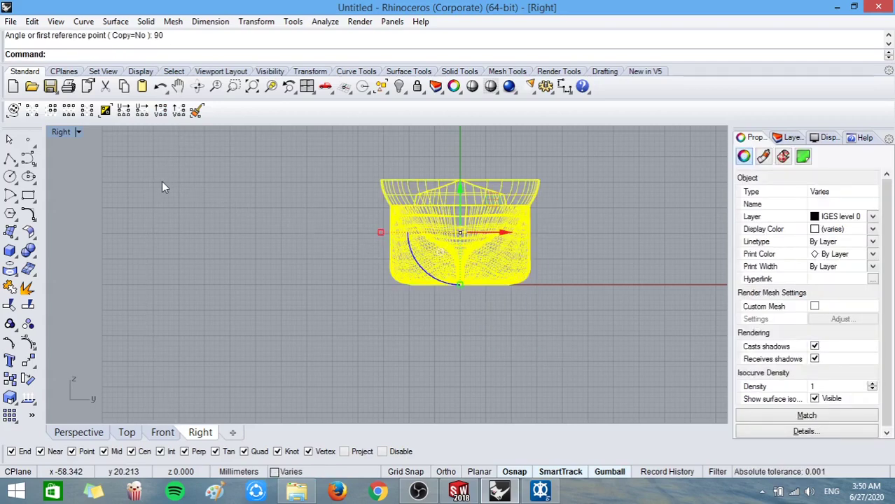
Step: Deselect the hull, restore the four-viewport layout and orbit Perspective to the side
{"action": "left_click", "coordinate": [506, 339]}
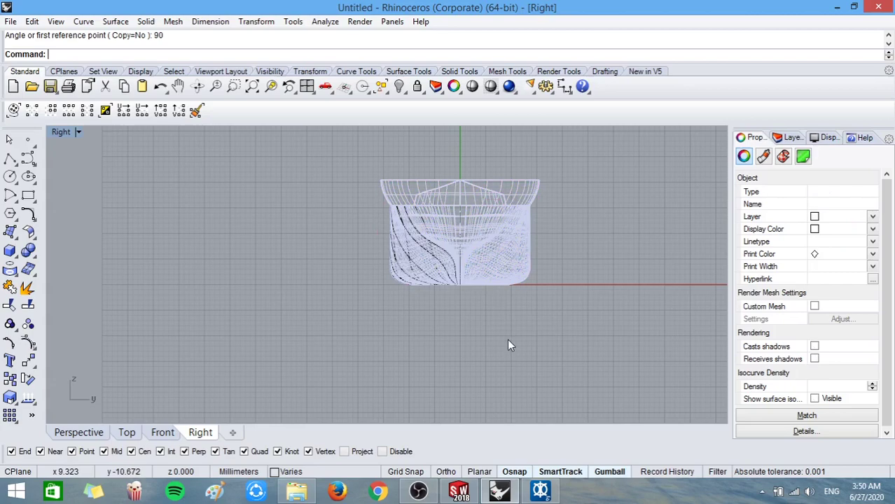
{"action": "scroll", "coordinate": [472, 192], "scroll_direction": "up", "scroll_amount": 2}
{"action": "scroll", "coordinate": [470, 205], "scroll_direction": "up", "scroll_amount": 1}
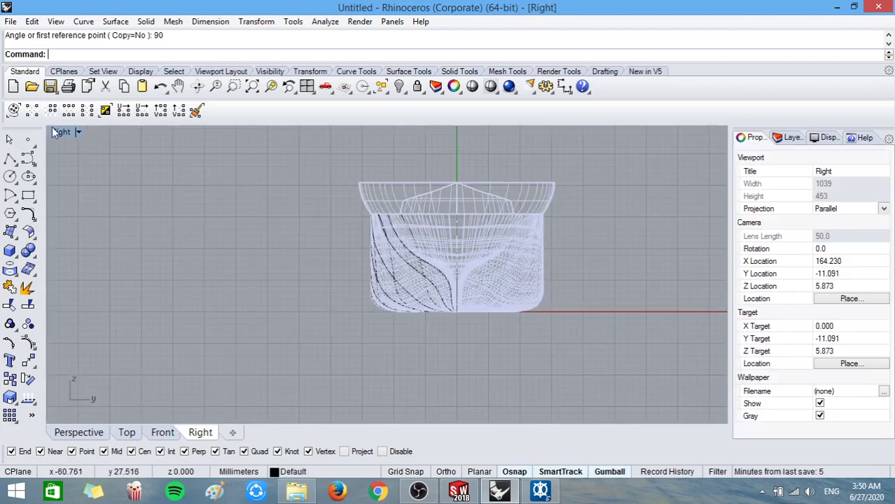
{"action": "double_click", "coordinate": [57, 133]}
{"action": "scroll", "coordinate": [569, 252], "scroll_direction": "down", "scroll_amount": 5}
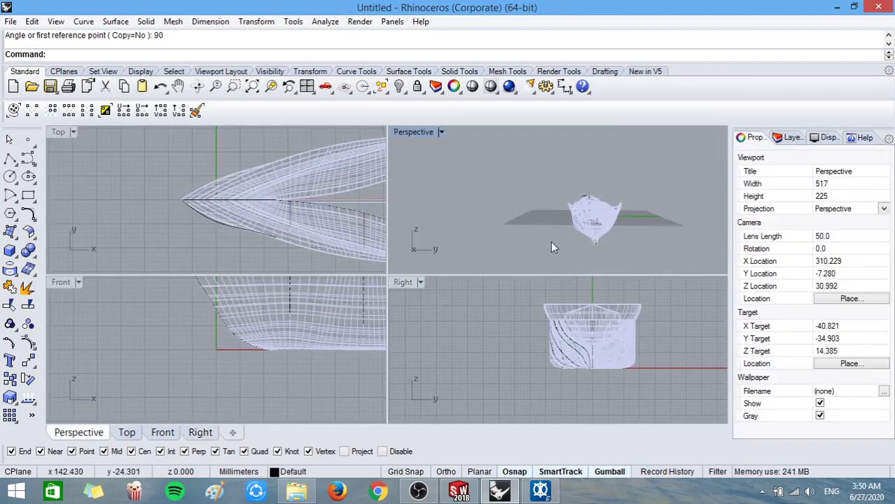
{"action": "mouse_move", "coordinate": [543, 228]}
{"action": "right_mouse_down"}
{"action": "mouse_move", "coordinate": [677, 255]}
{"action": "mouse_move", "coordinate": [532, 249]}
{"action": "mouse_move", "coordinate": [579, 262]}
{"action": "mouse_move", "coordinate": [591, 256]}
{"action": "right_mouse_up"}
Step: Set the Perspective viewport display mode to Rendered
{"action": "scroll", "coordinate": [563, 224], "scroll_direction": "up", "scroll_amount": 3}
{"action": "scroll", "coordinate": [534, 204], "scroll_direction": "up", "scroll_amount": 2}
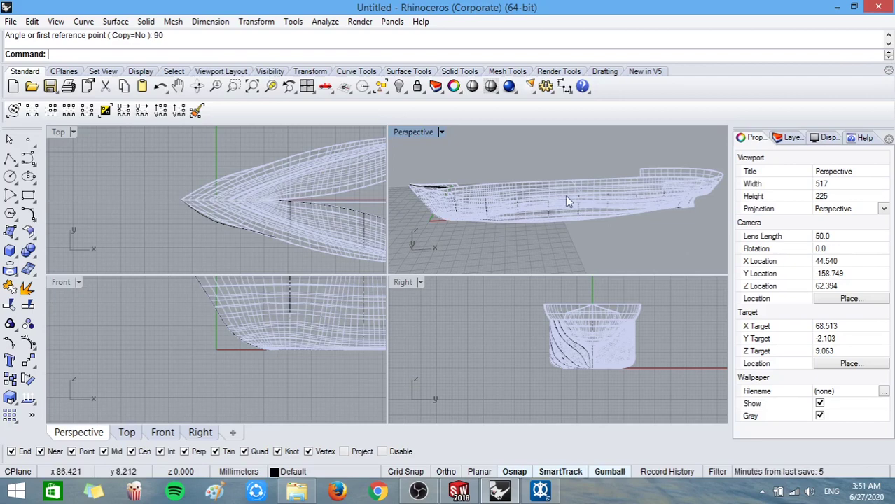
{"action": "left_click", "coordinate": [441, 131]}
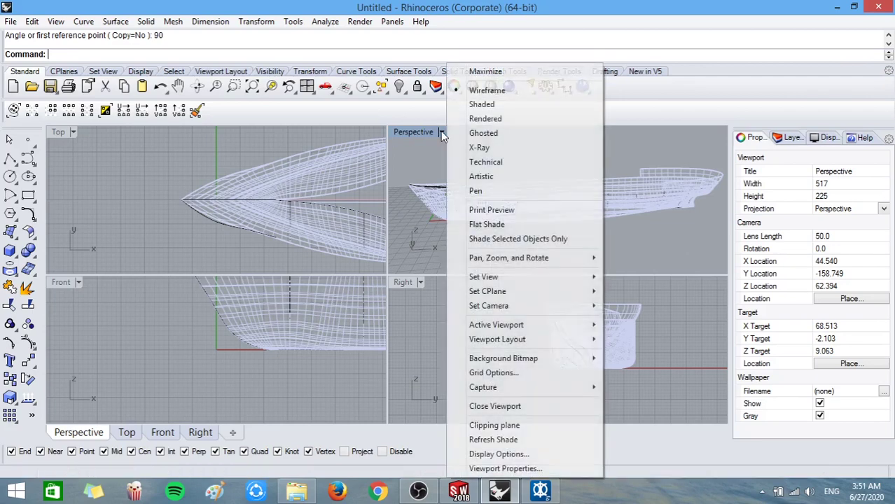
{"action": "left_click", "coordinate": [521, 119]}
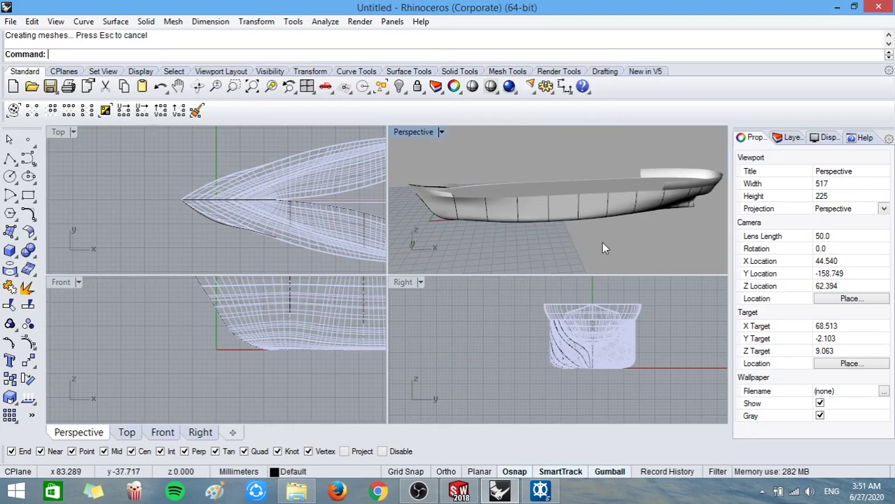
{"action": "mouse_move", "coordinate": [659, 223]}
{"action": "right_mouse_down"}
{"action": "mouse_move", "coordinate": [718, 206]}
{"action": "mouse_move", "coordinate": [417, 201]}
{"action": "mouse_move", "coordinate": [728, 203]}
{"action": "right_mouse_up"}
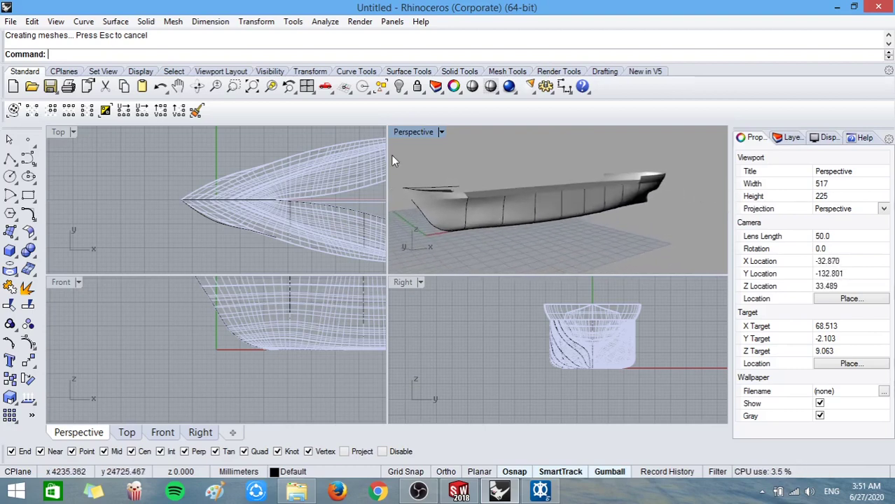
Step: Delete the stray curves at the bow and around mid-hull
{"action": "left_click", "coordinate": [450, 187]}
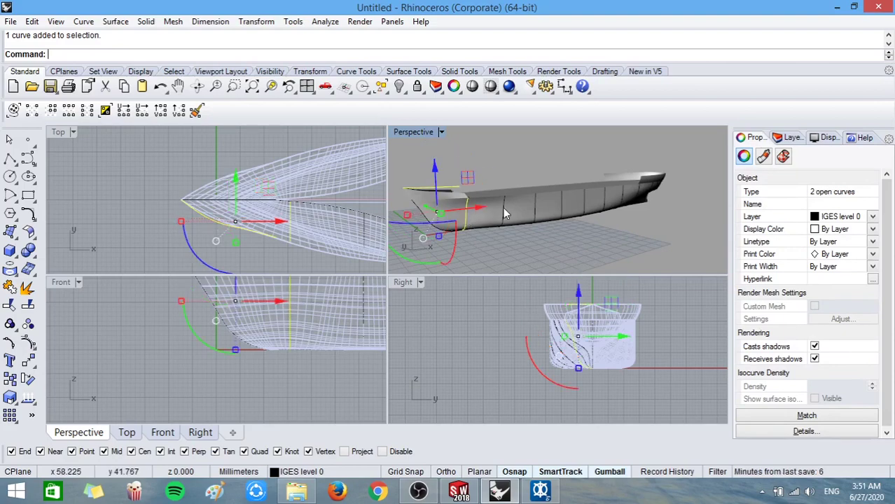
{"action": "left_click", "coordinate": [564, 212]}
{"action": "left_click", "coordinate": [599, 211], "text": "shift"}
{"action": "left_click", "coordinate": [617, 226]}
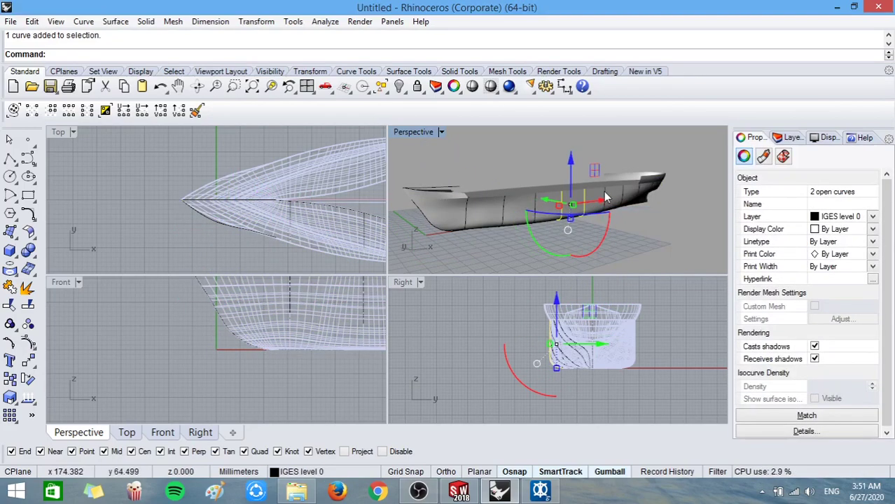
{"action": "left_click", "coordinate": [620, 200], "text": "shift"}
{"action": "scroll", "coordinate": [674, 206], "scroll_direction": "up", "scroll_amount": 3}
{"action": "scroll", "coordinate": [673, 206], "scroll_direction": "up", "scroll_amount": 2}
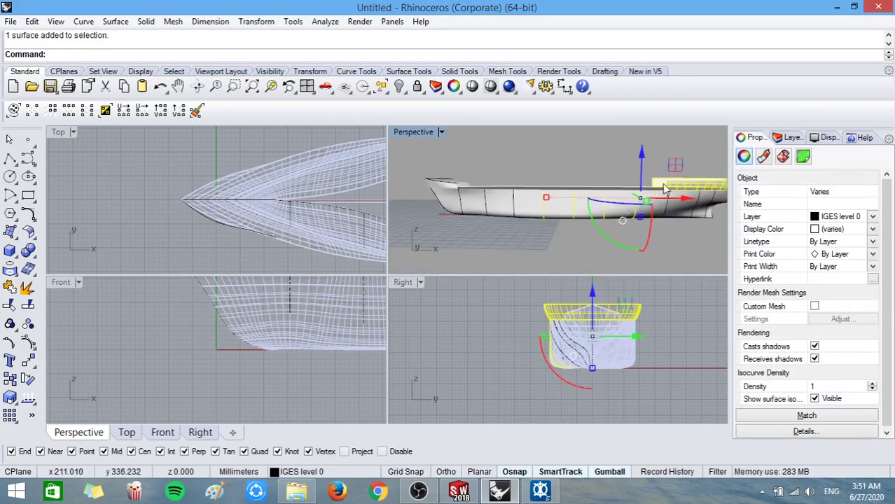
{"action": "left_click", "coordinate": [643, 230], "text": "ctrl"}
{"action": "key", "text": "Delete"}
Step: Delete the overlapping stray curves near the bow, picking curves over surfaces
{"action": "left_click", "coordinate": [514, 205]}
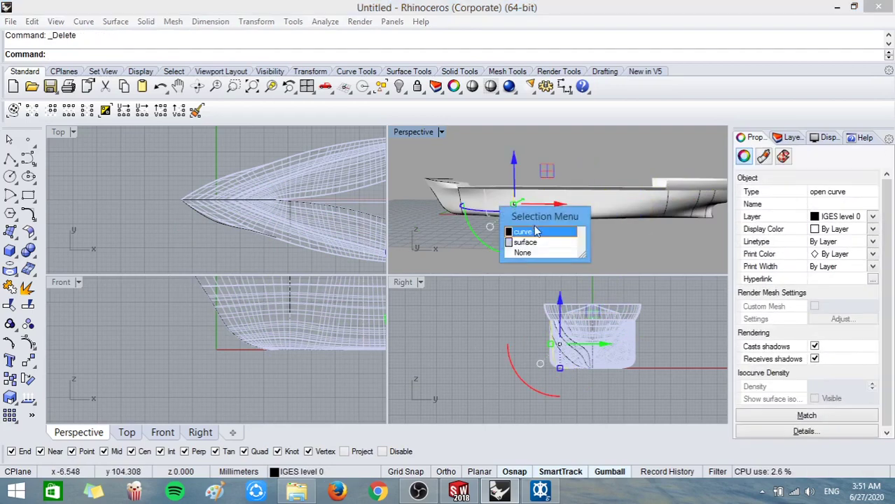
{"action": "left_click", "coordinate": [518, 230]}
{"action": "left_click", "coordinate": [476, 206], "text": "shift"}
{"action": "left_click", "coordinate": [514, 249]}
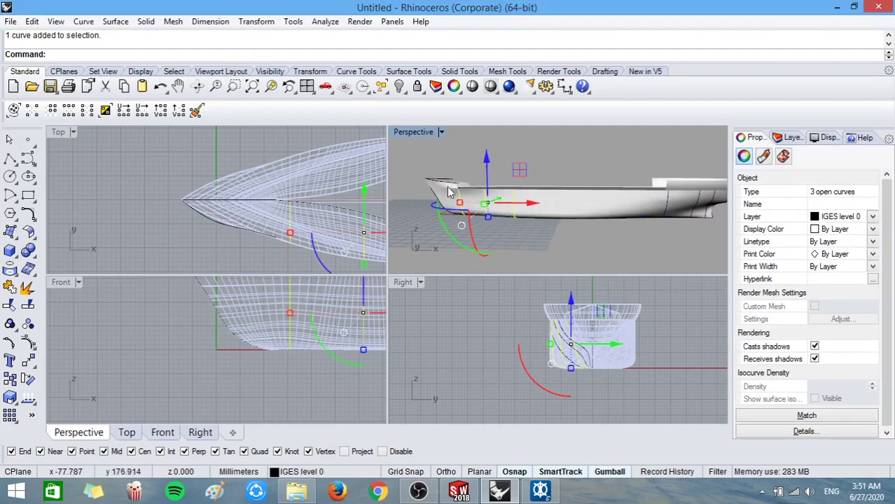
{"action": "scroll", "coordinate": [462, 224], "scroll_direction": "up", "scroll_amount": 3}
{"action": "key", "text": "Delete"}
Step: Delete the leftover curve at the bow tip and orbit to check the hull
{"action": "scroll", "coordinate": [455, 231], "scroll_direction": "up", "scroll_amount": 2}
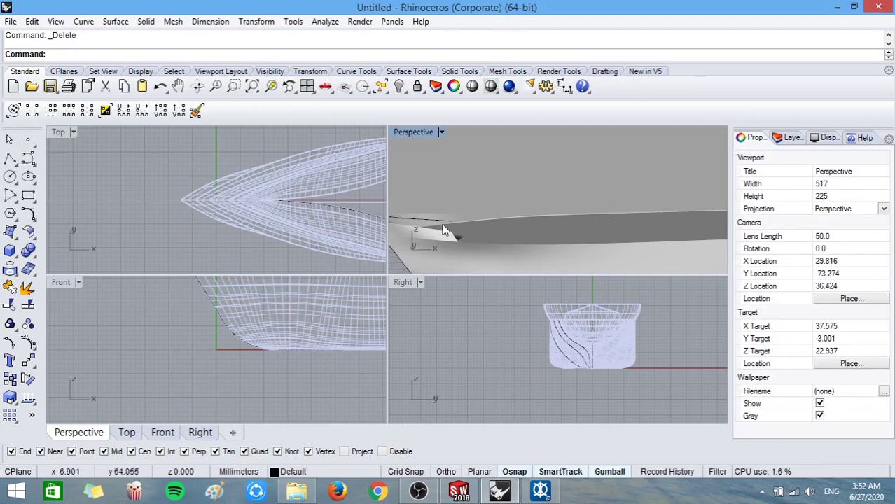
{"action": "left_click", "coordinate": [444, 224]}
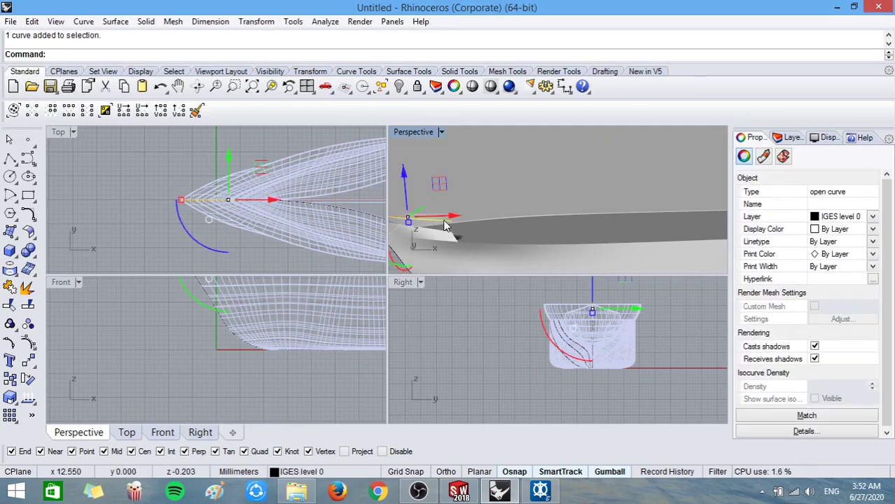
{"action": "key", "text": "Delete"}
{"action": "scroll", "coordinate": [560, 262], "scroll_direction": "down", "scroll_amount": 2}
{"action": "scroll", "coordinate": [609, 245], "scroll_direction": "down", "scroll_amount": 2}
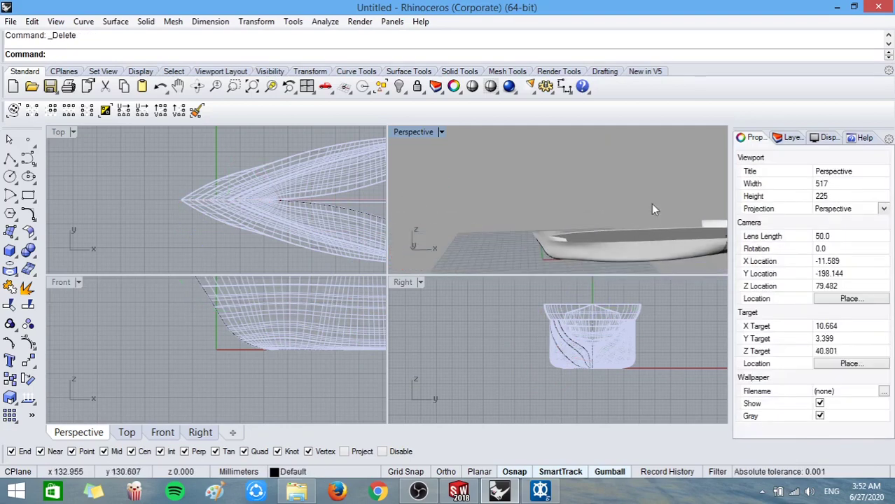
{"action": "mouse_move", "coordinate": [658, 207]}
{"action": "right_mouse_down"}
{"action": "mouse_move", "coordinate": [401, 204]}
{"action": "mouse_move", "coordinate": [666, 222]}
{"action": "mouse_move", "coordinate": [570, 193]}
{"action": "right_mouse_up"}
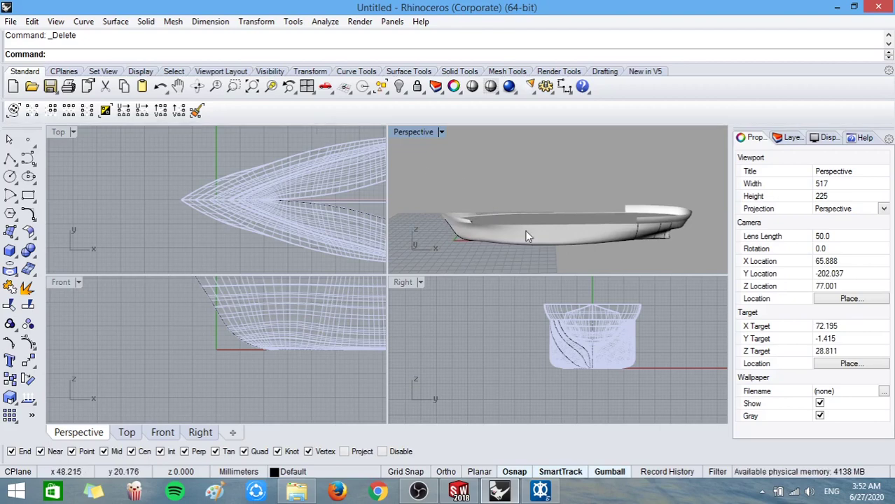
Step: Set the model units to Meters and accept scaling the model by 0.001
{"action": "type", "text": "Un"}
{"action": "type", "text": "its"}
{"action": "key", "text": "Return"}
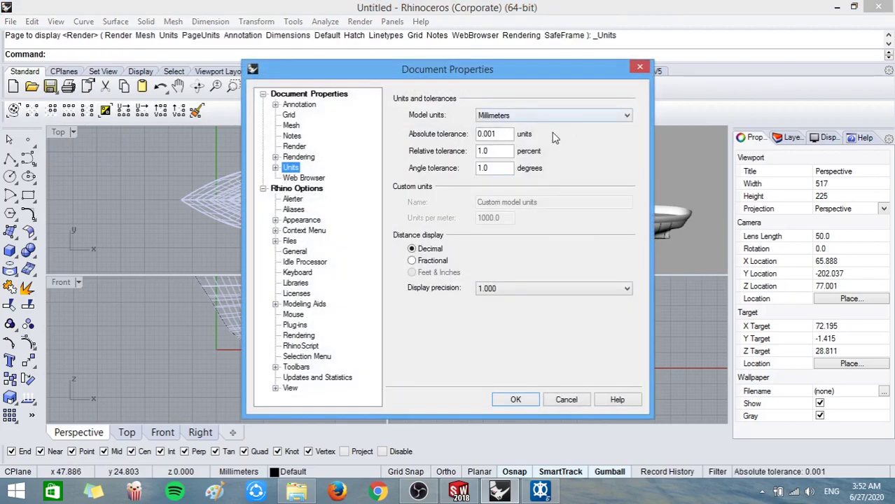
{"action": "left_click", "coordinate": [607, 118]}
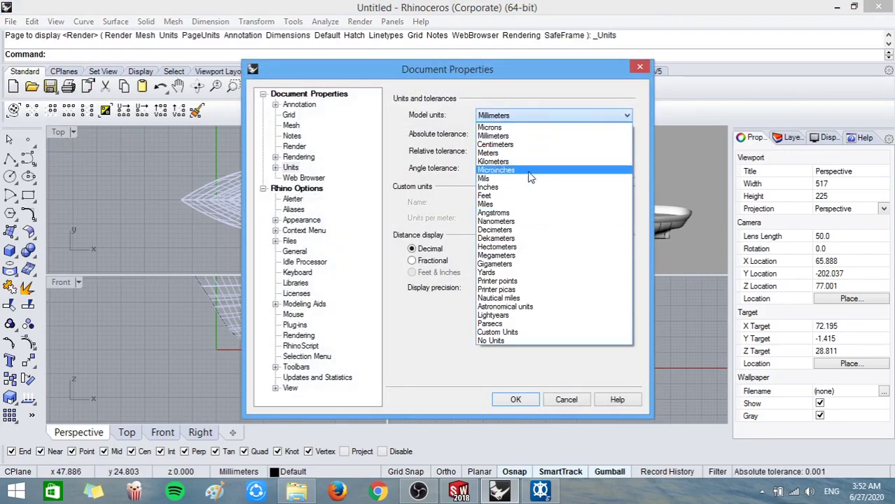
{"action": "left_click", "coordinate": [529, 160]}
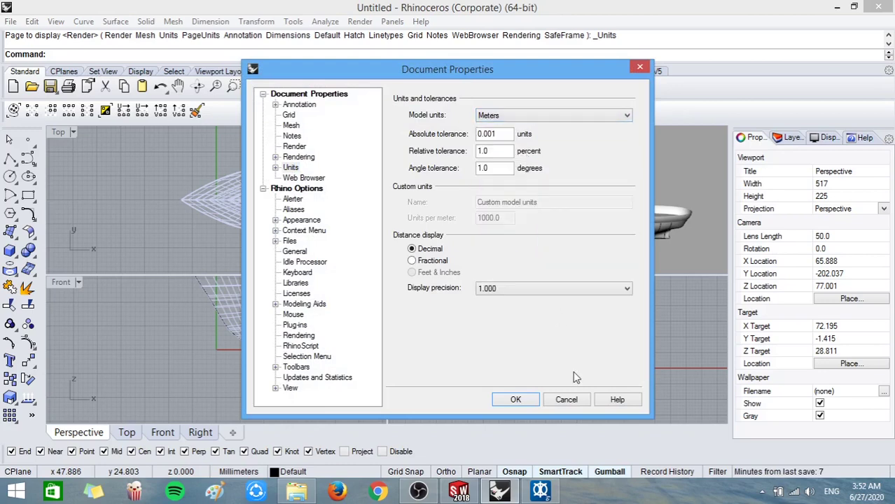
{"action": "left_click", "coordinate": [521, 402]}
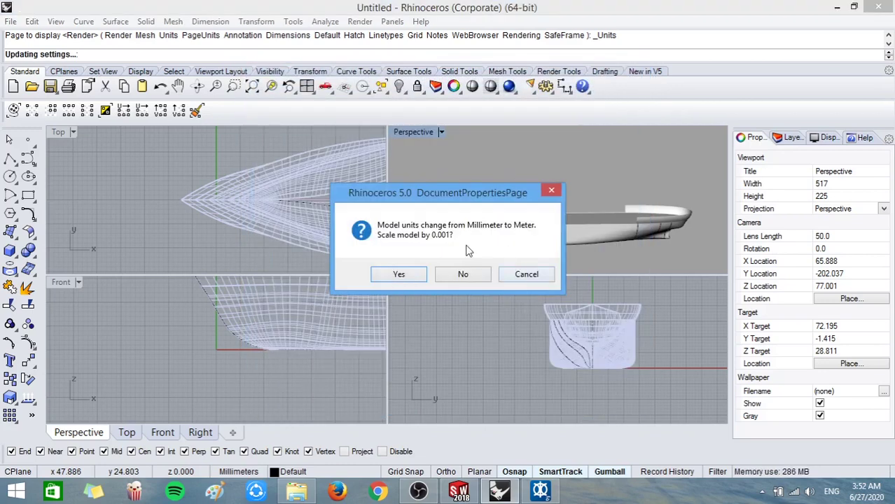
{"action": "left_click", "coordinate": [400, 274]}
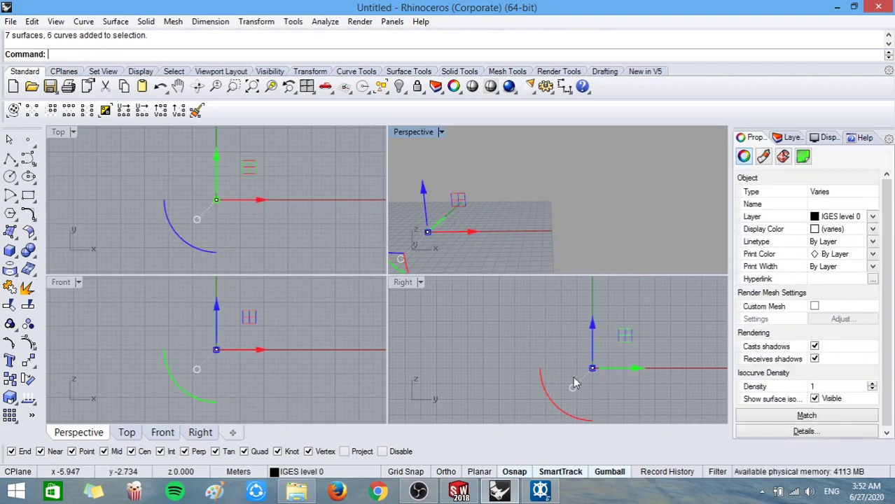
Step: Scale the whole hull by a factor of 1000 about origin 0,0,0
{"action": "right_click_drag", "start_coordinate": [429, 240], "coordinate": [420, 235]}
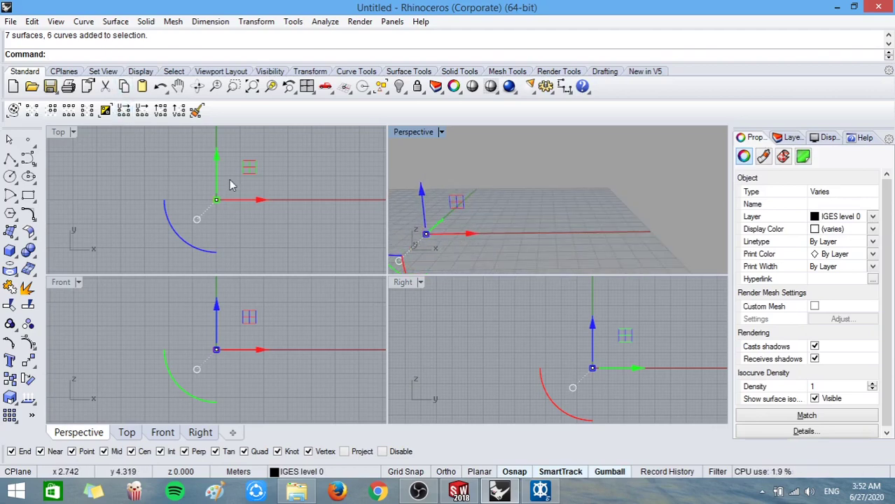
{"action": "type", "text": "Scale"}
{"action": "key", "text": "Return"}
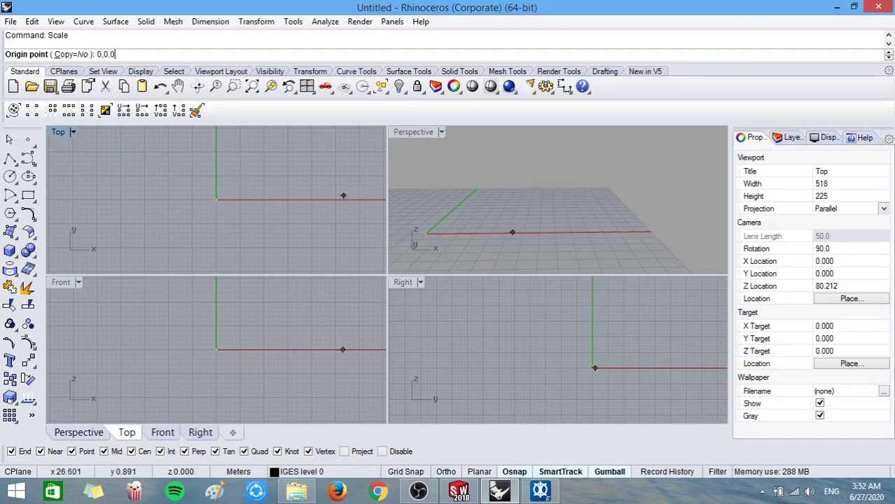
{"action": "key", "text": "Return"}
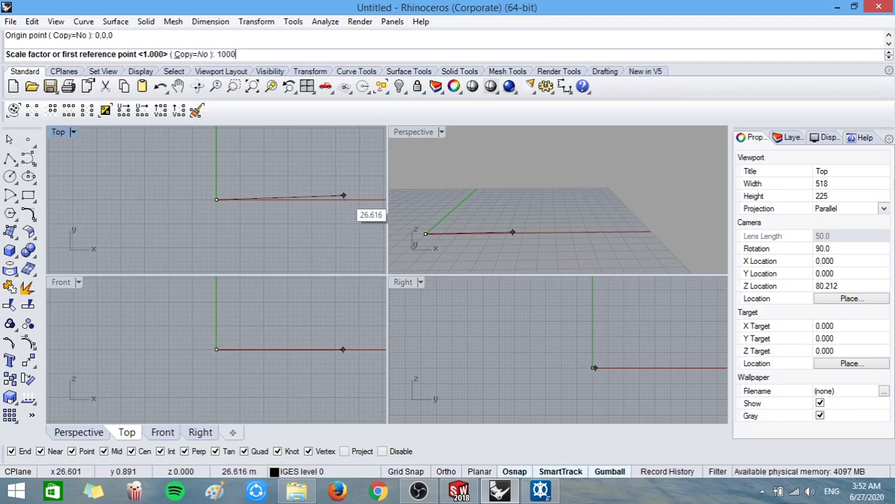
{"action": "key", "text": "Return"}
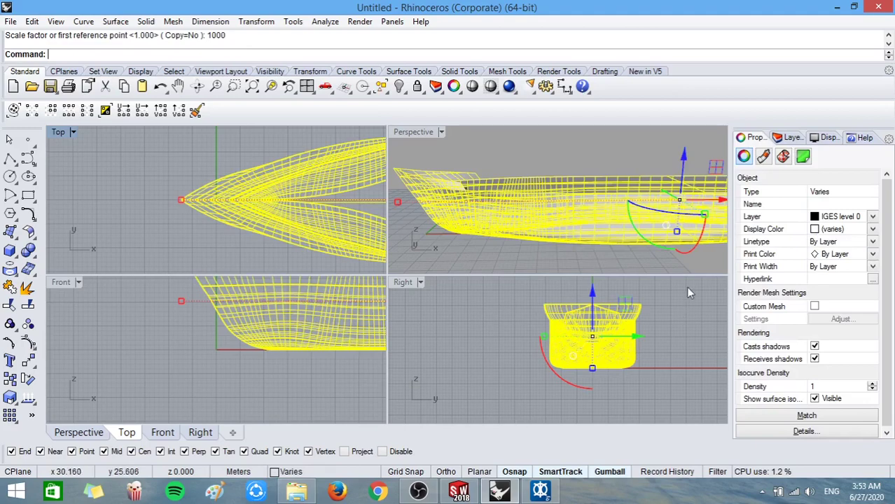
Step: Finish the 1000x scale and move the hull along X with the gumball
{"action": "left_click", "coordinate": [699, 252]}
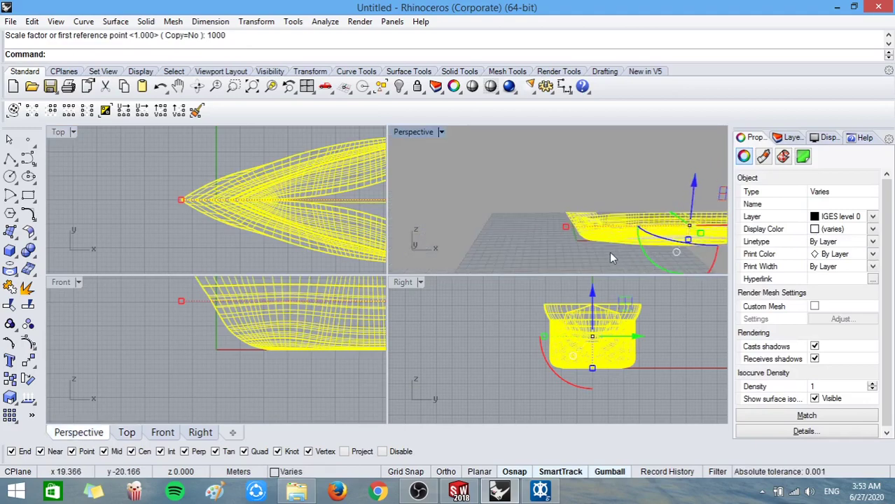
{"action": "right_click_drag", "start_coordinate": [609, 251], "coordinate": [521, 218], "text": "shift"}
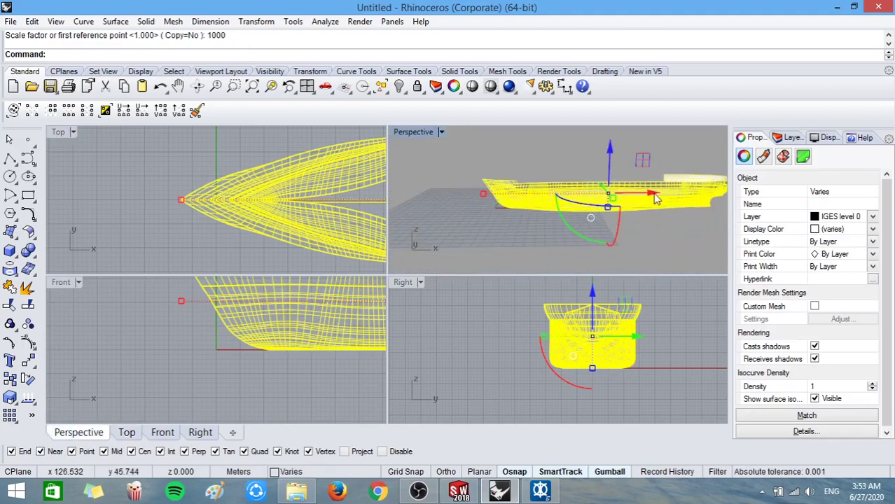
{"action": "mouse_move", "coordinate": [649, 198]}
{"action": "left_mouse_down"}
{"action": "mouse_move", "coordinate": [557, 198]}
{"action": "mouse_move", "coordinate": [514, 236]}
{"action": "left_mouse_up"}
{"action": "mouse_move", "coordinate": [545, 226]}
{"action": "right_mouse_down"}
{"action": "mouse_move", "coordinate": [436, 205]}
{"action": "mouse_move", "coordinate": [539, 244]}
{"action": "right_mouse_up"}
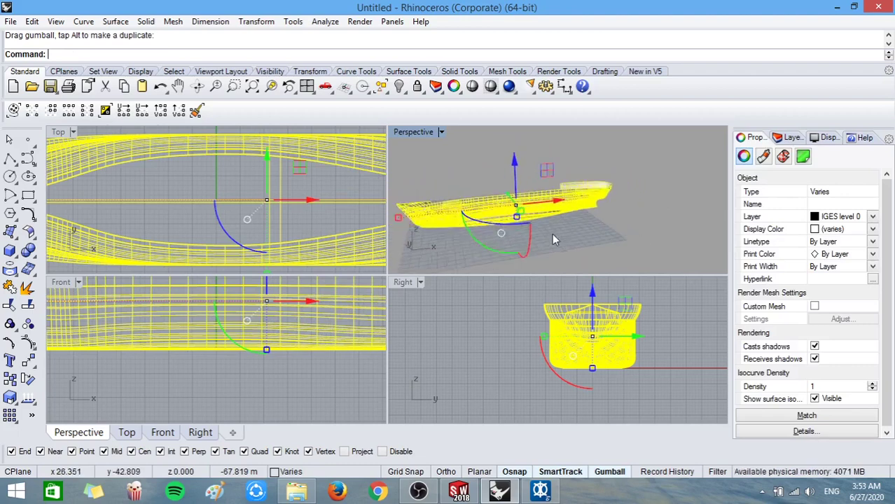
{"action": "scroll", "coordinate": [539, 244], "scroll_direction": "up", "scroll_amount": 2}
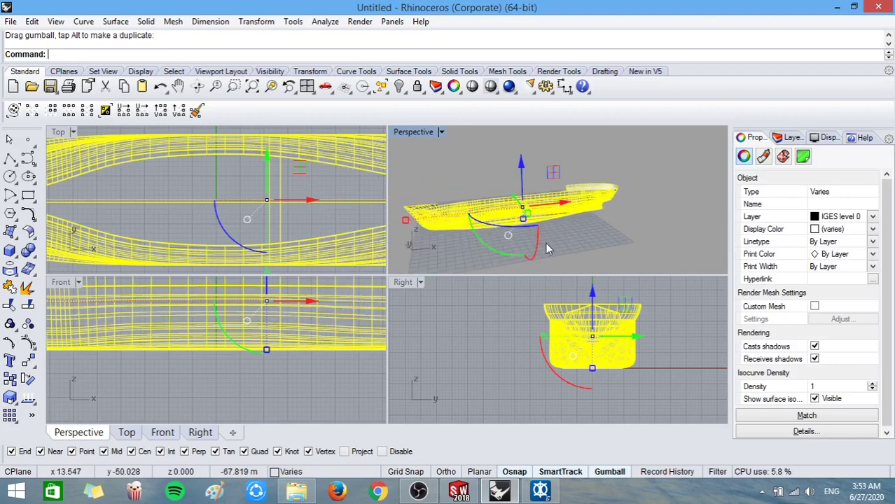
Step: Deselect everything and save the model as Untitled.3dm on the Desktop
{"action": "left_click", "coordinate": [649, 230]}
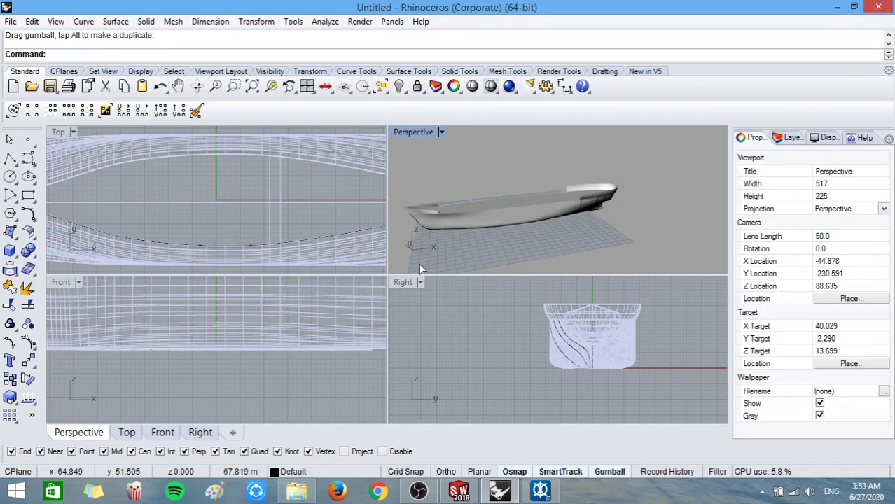
{"action": "key", "text": "ctrl+s"}
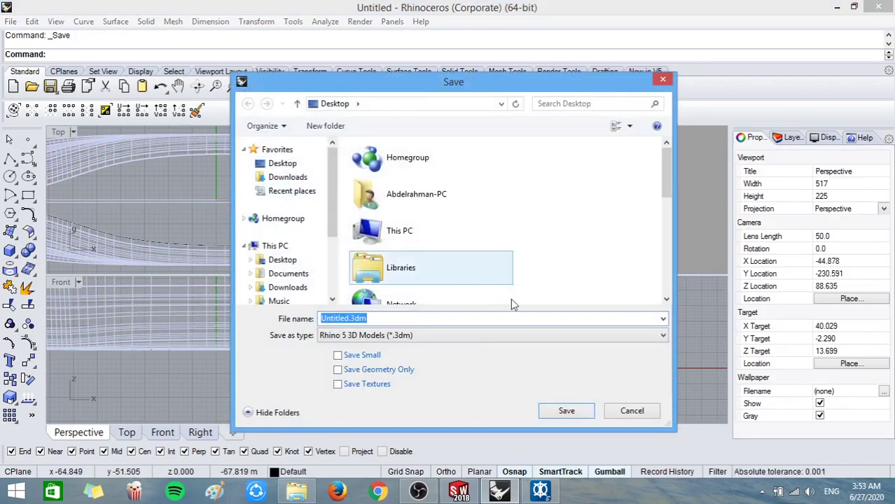
{"action": "left_click", "coordinate": [566, 411]}
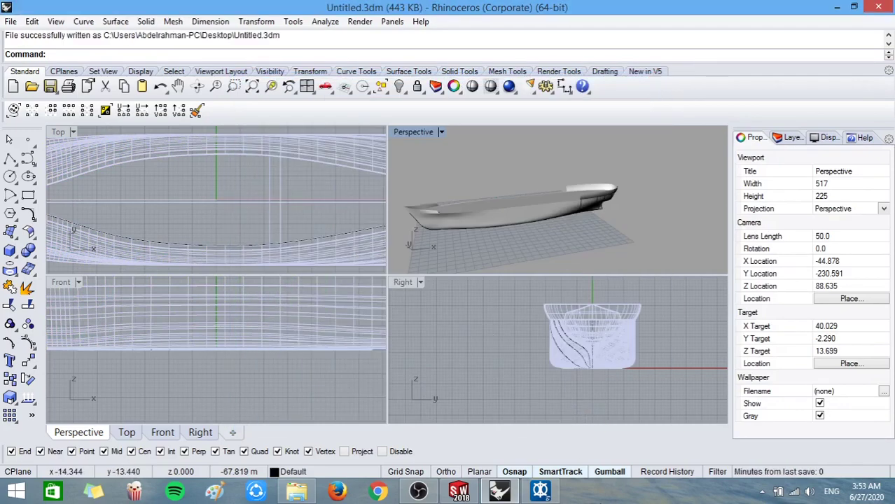
Step: In Maxsurf Modeler, import Untitled.3dm as a Rhino .3dm file
{"action": "left_click", "coordinate": [544, 493]}
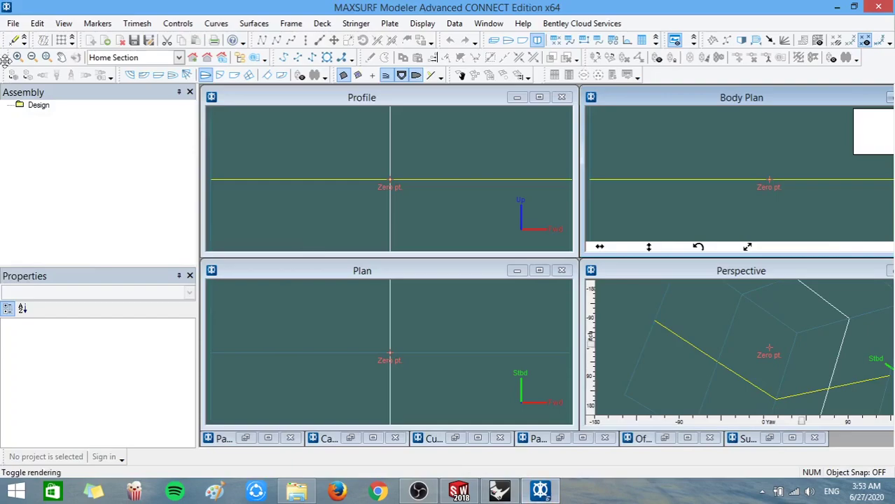
{"action": "left_click", "coordinate": [13, 26]}
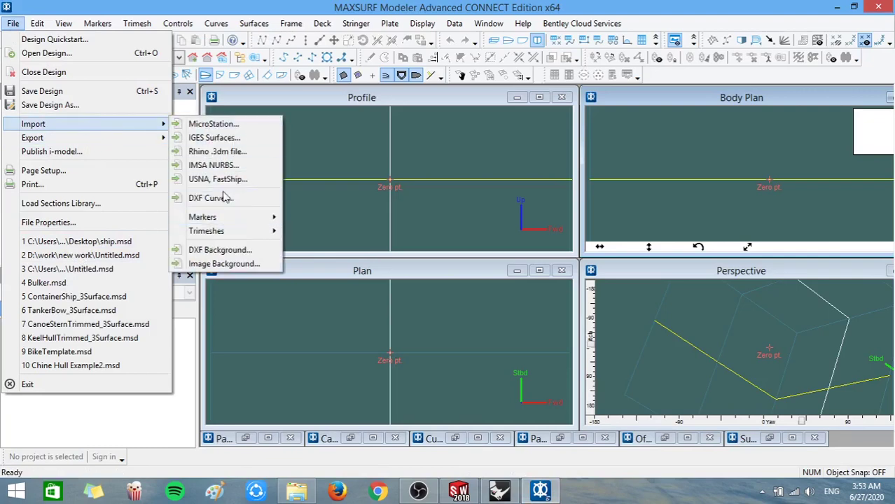
{"action": "mouse_move", "coordinate": [34, 124]}
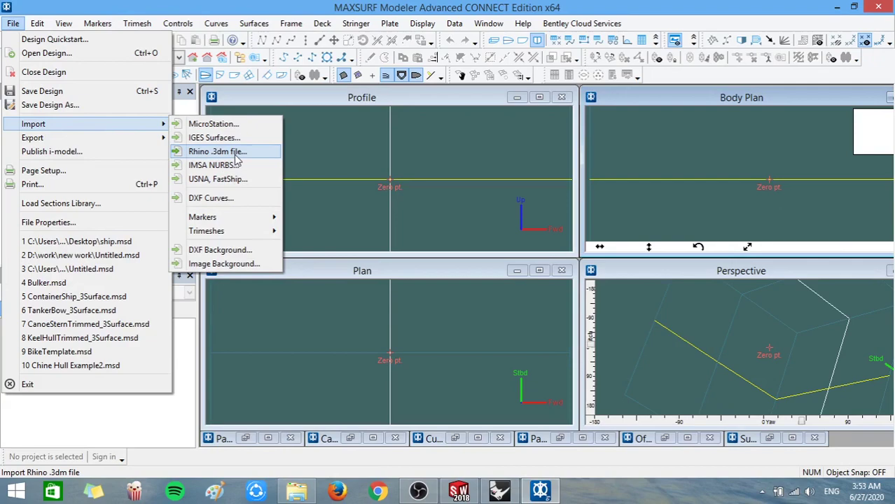
{"action": "left_click", "coordinate": [235, 155]}
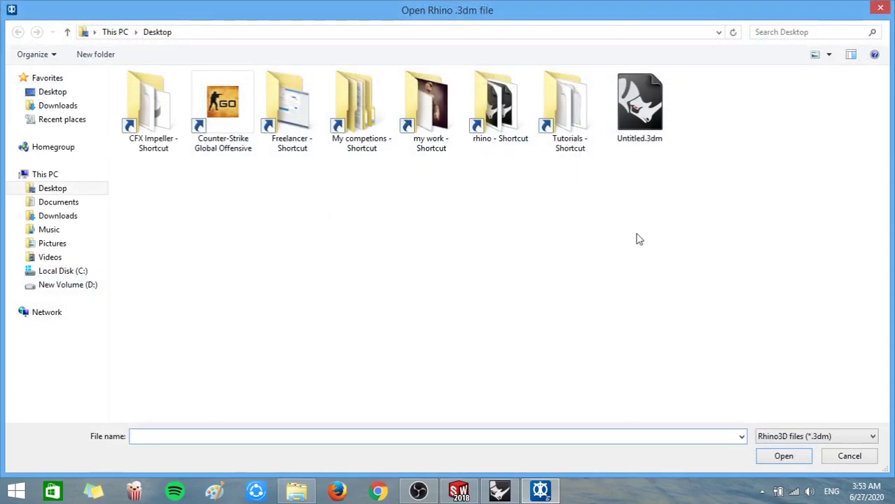
{"action": "left_click", "coordinate": [634, 120]}
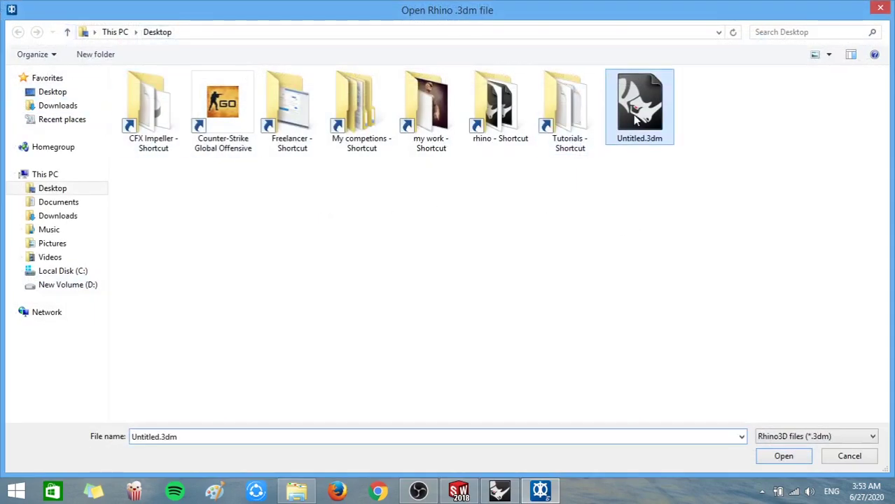
{"action": "left_click", "coordinate": [792, 456]}
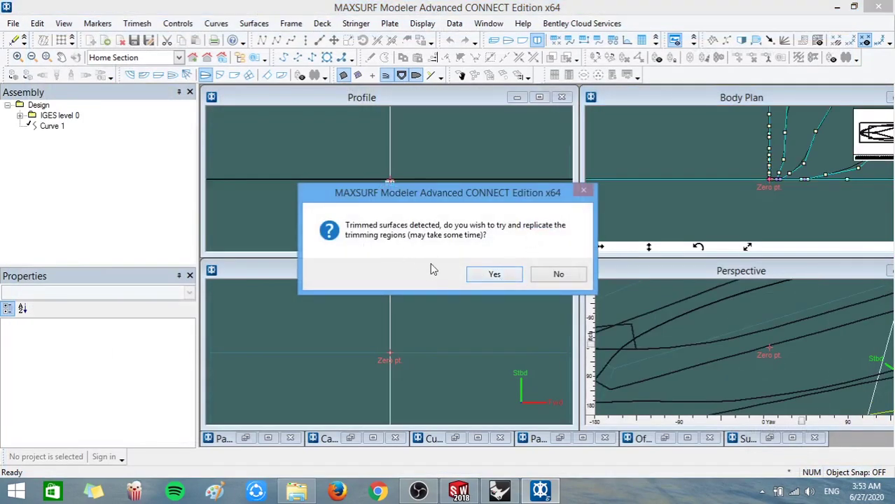
Step: Replicate the trimmed regions, then show the hull shaded from the side in Perspective
{"action": "left_click", "coordinate": [495, 275]}
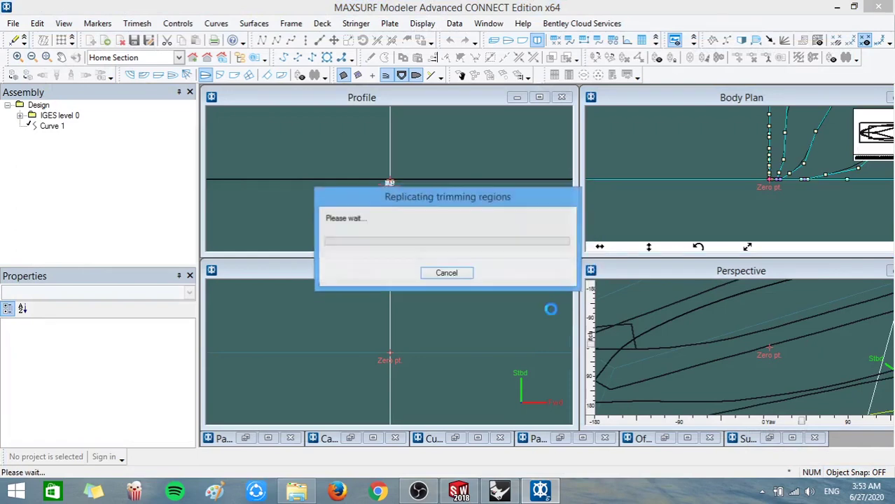
{"action": "left_click", "coordinate": [720, 322]}
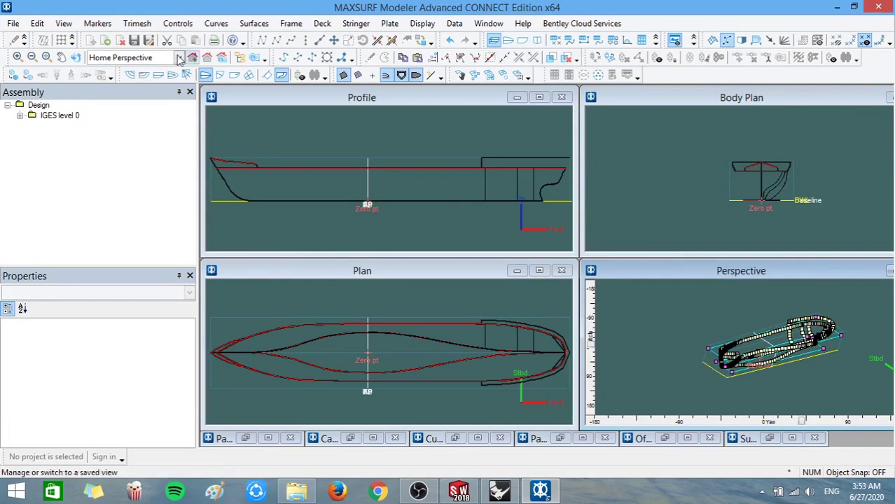
{"action": "left_click", "coordinate": [14, 75]}
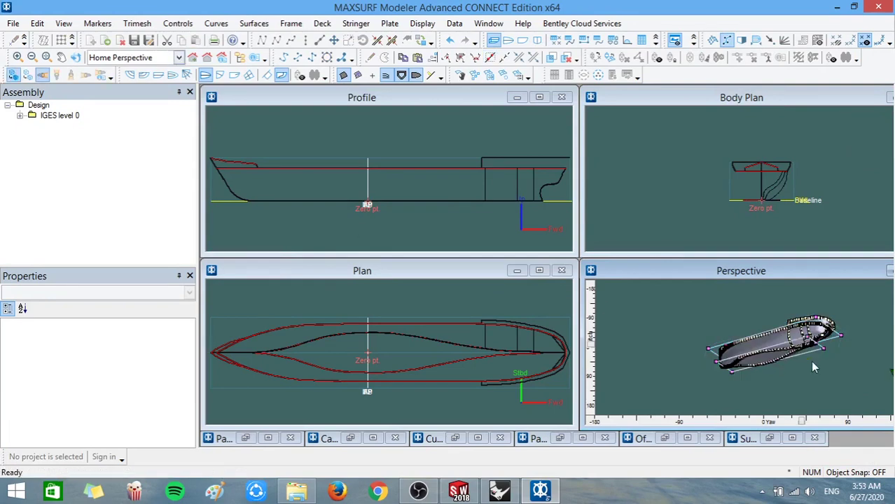
{"action": "scroll", "coordinate": [807, 363], "scroll_direction": "up", "scroll_amount": 5}
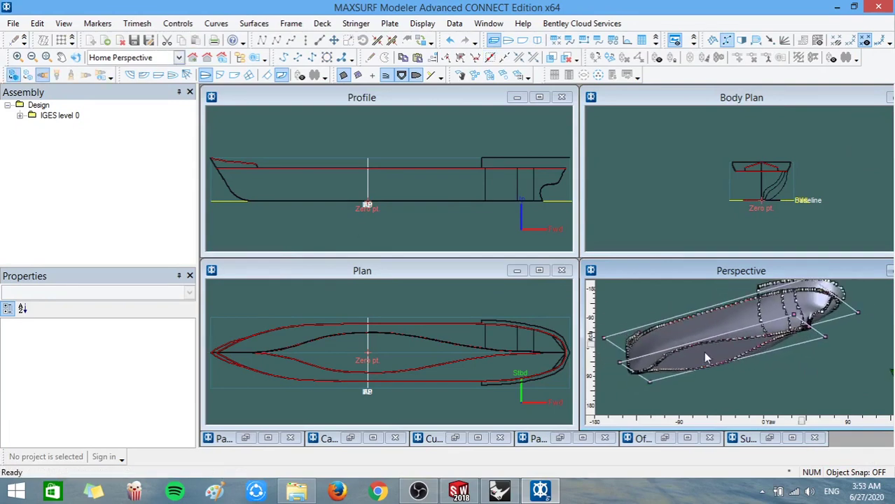
{"action": "mouse_move", "coordinate": [716, 349]}
{"action": "middle_mouse_down"}
{"action": "mouse_move", "coordinate": [757, 347]}
{"action": "mouse_move", "coordinate": [680, 300]}
{"action": "middle_mouse_up"}
{"action": "mouse_move", "coordinate": [749, 345]}
{"action": "middle_mouse_down"}
{"action": "mouse_move", "coordinate": [725, 332]}
{"action": "mouse_move", "coordinate": [716, 352]}
{"action": "middle_mouse_up"}
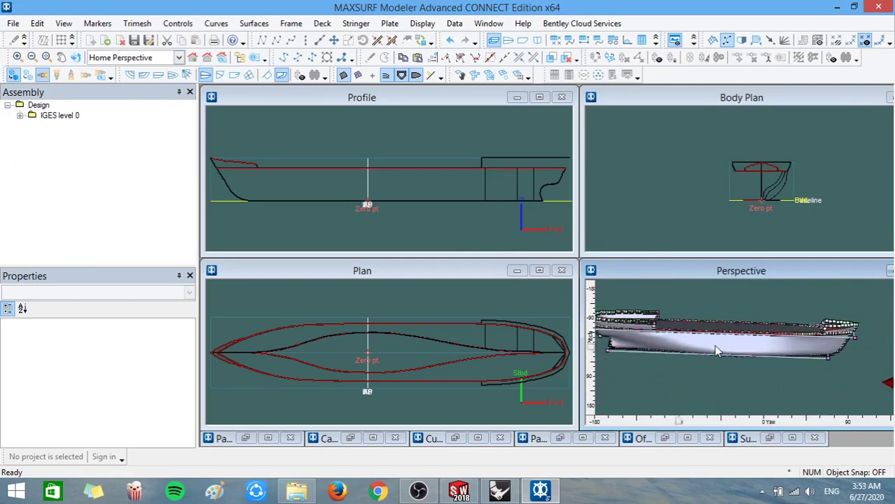
Step: Hide the trimming curves and lock SurfaceNum1–7 in the expanded IGES level 0 group
{"action": "left_click", "coordinate": [281, 74]}
{"action": "double_click", "coordinate": [27, 117]}
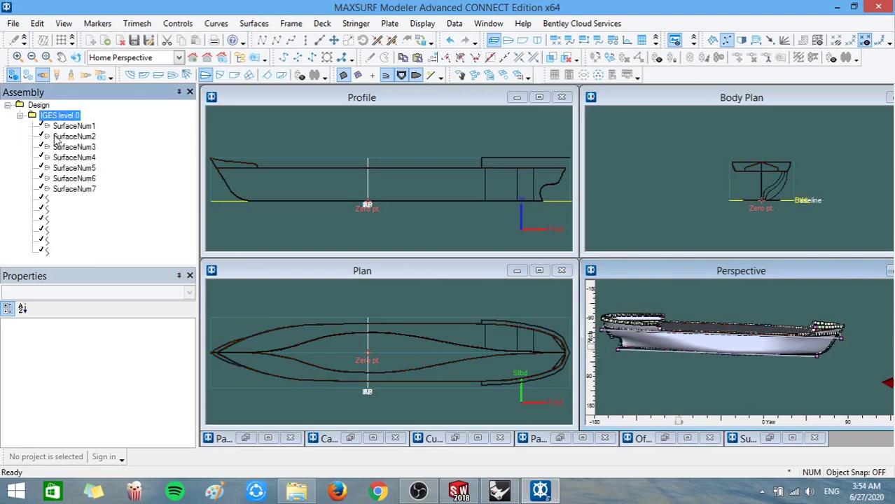
{"action": "left_click", "coordinate": [65, 126]}
{"action": "left_click", "coordinate": [82, 188], "text": "shift"}
{"action": "right_click", "coordinate": [82, 188]}
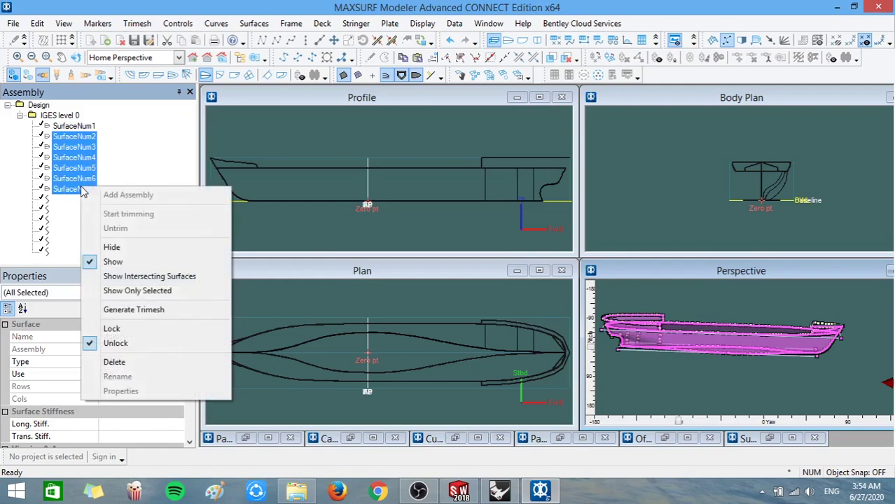
{"action": "left_click", "coordinate": [132, 326]}
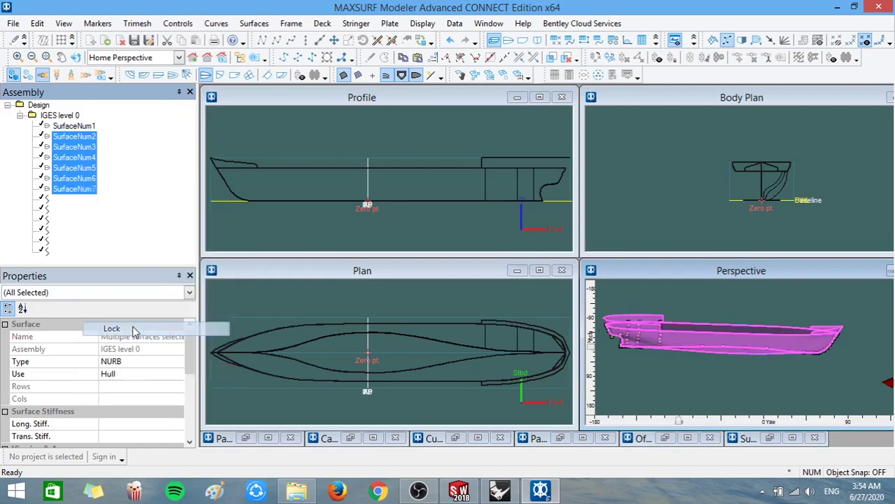
Step: Delete the six extra imported curves from IGES level 0
{"action": "left_click", "coordinate": [50, 200]}
{"action": "left_click", "coordinate": [53, 252], "text": "shift"}
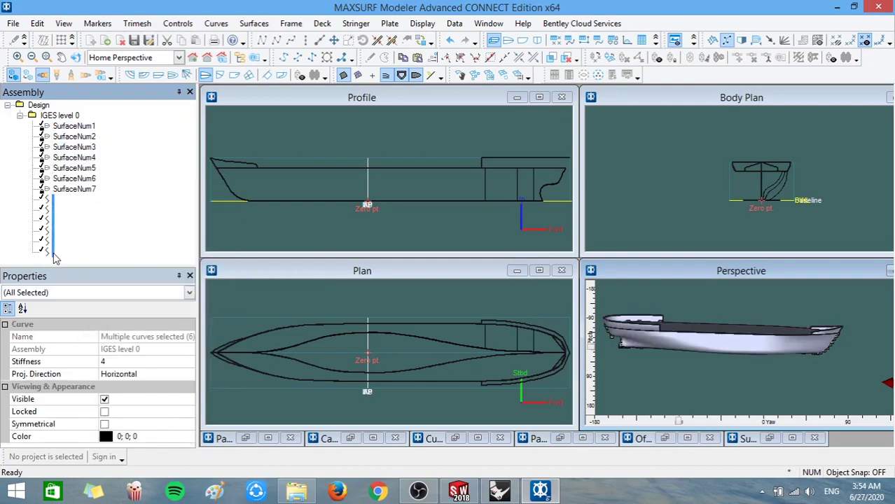
{"action": "key", "text": "Delete"}
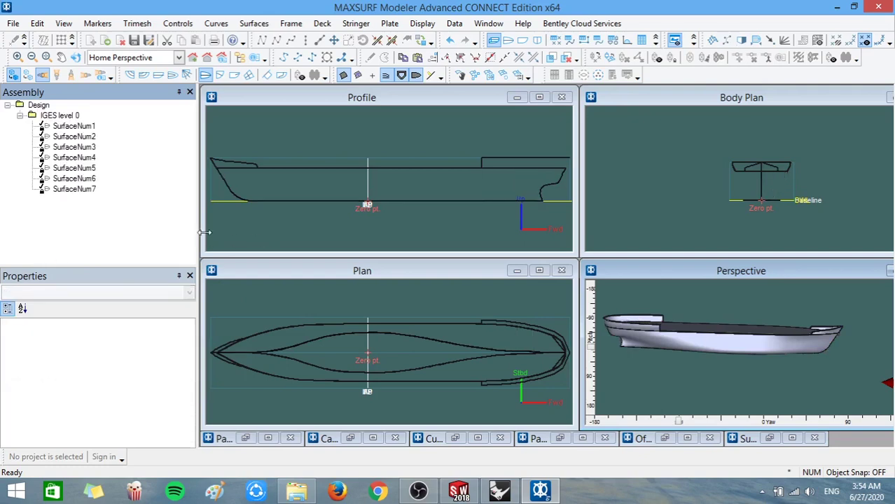
{"action": "scroll", "coordinate": [767, 370], "scroll_direction": "up", "scroll_amount": 1}
{"action": "scroll", "coordinate": [765, 357], "scroll_direction": "up", "scroll_amount": 1}
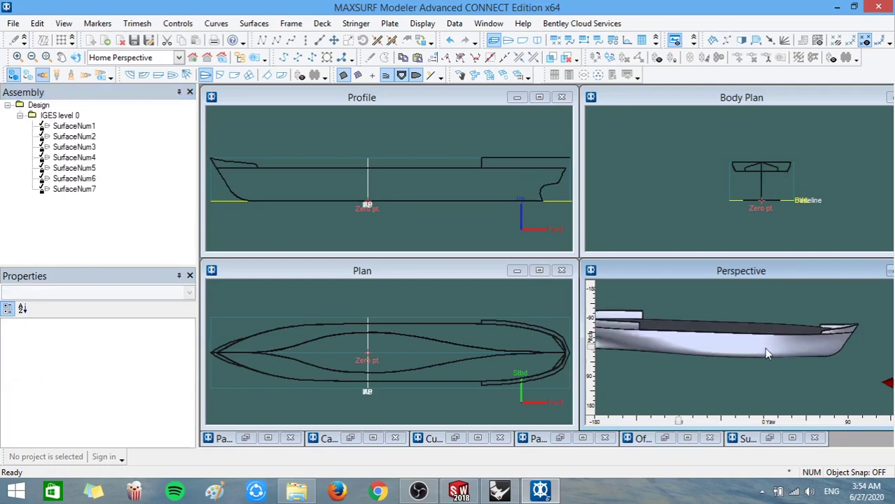